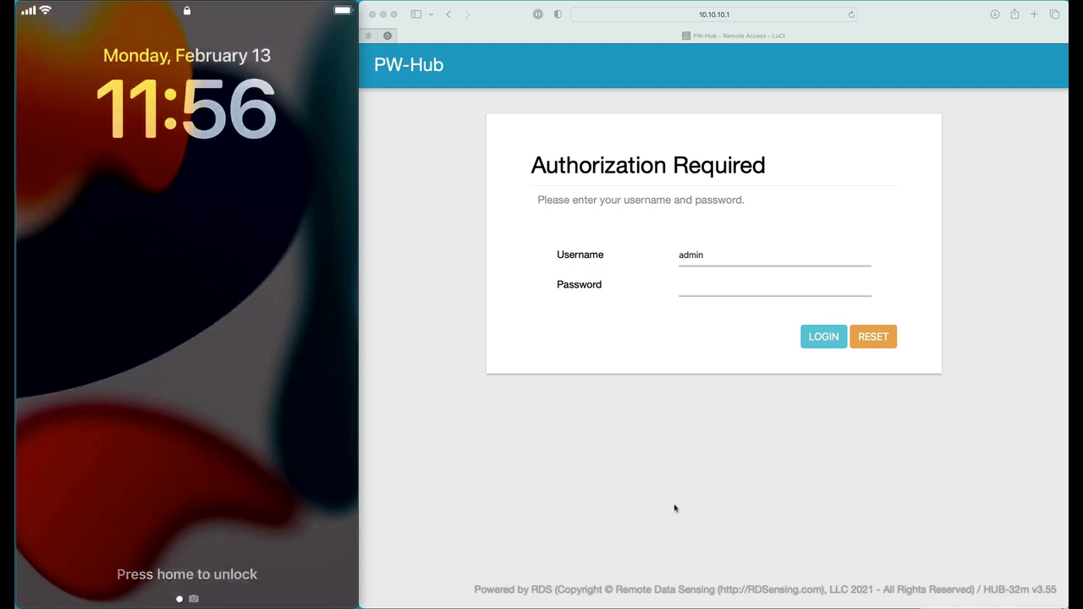
- Log in to the PW-Hub admin interface by entering the admin password
click(765, 18)
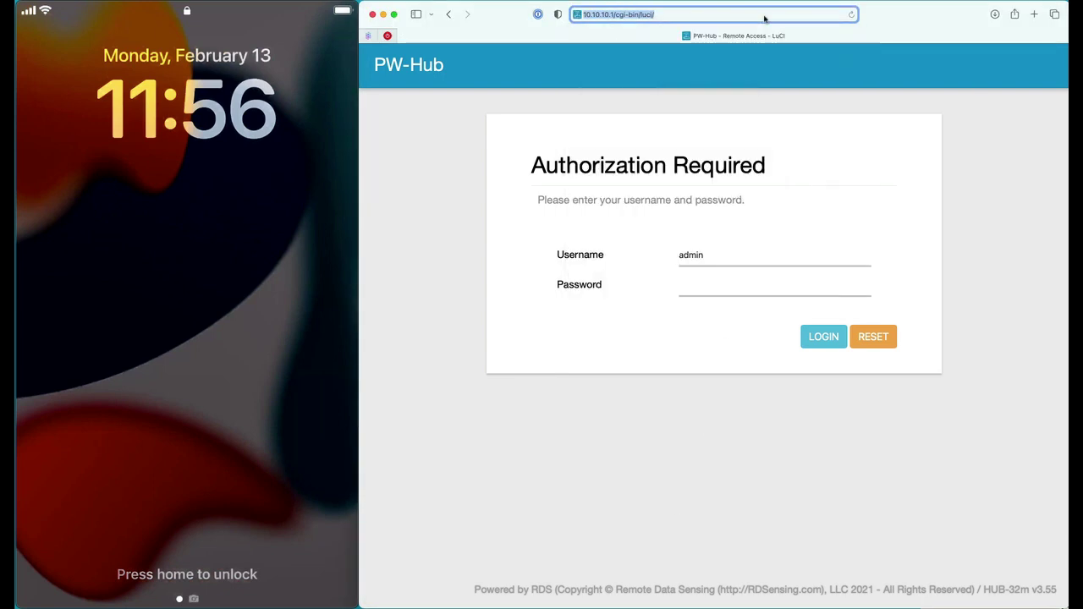
click(698, 287)
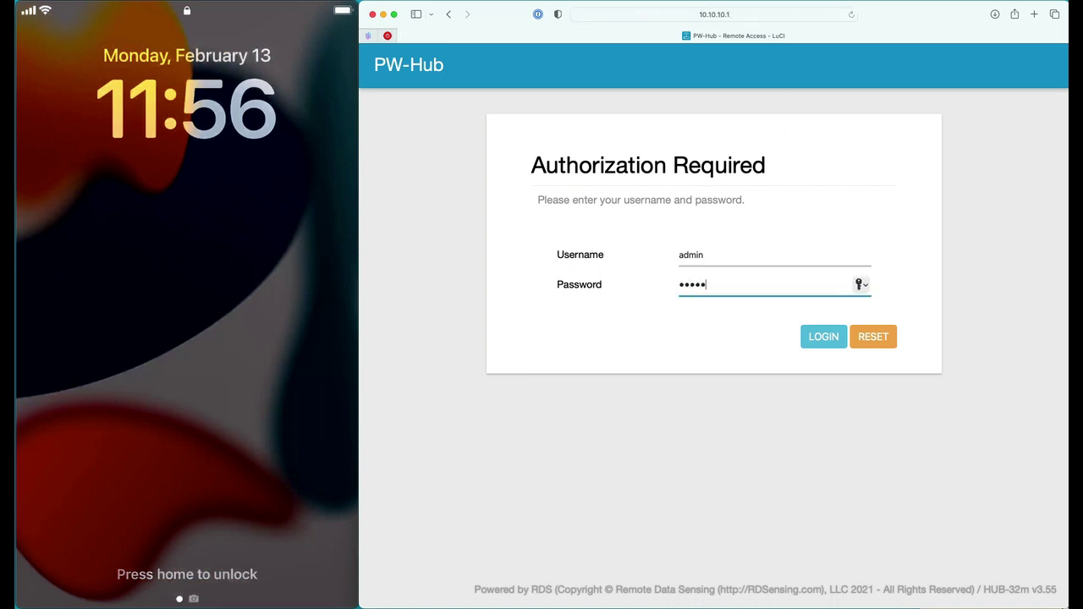
click(810, 339)
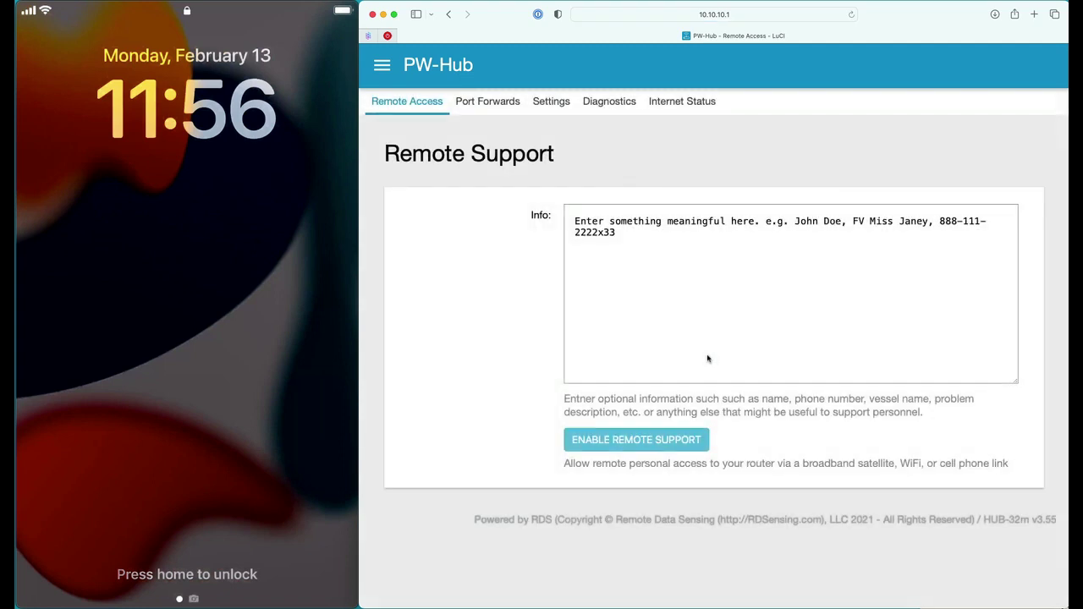
- Go to Services > PredictMail settings and follow the 'Get your PredictMail account now' link
click(382, 66)
click(425, 175)
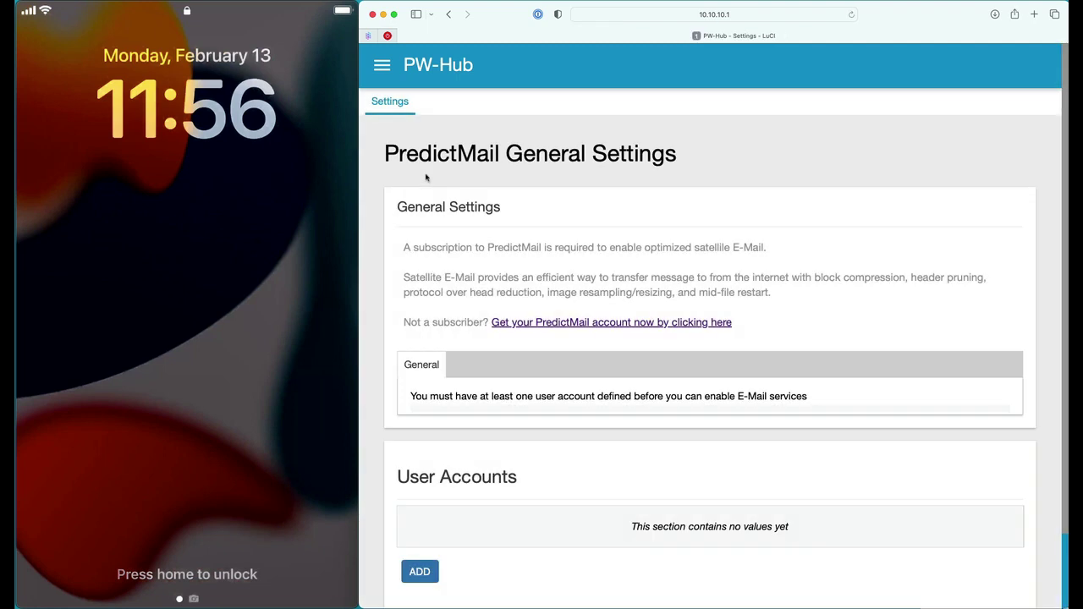
scroll(556, 243, down, 3)
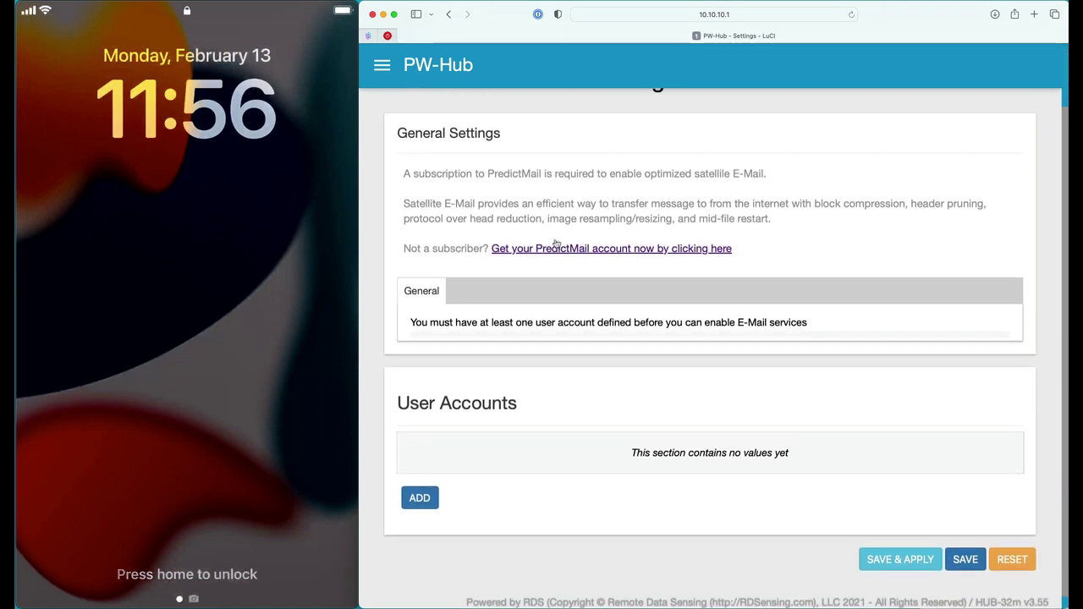
scroll(556, 244, up, 3)
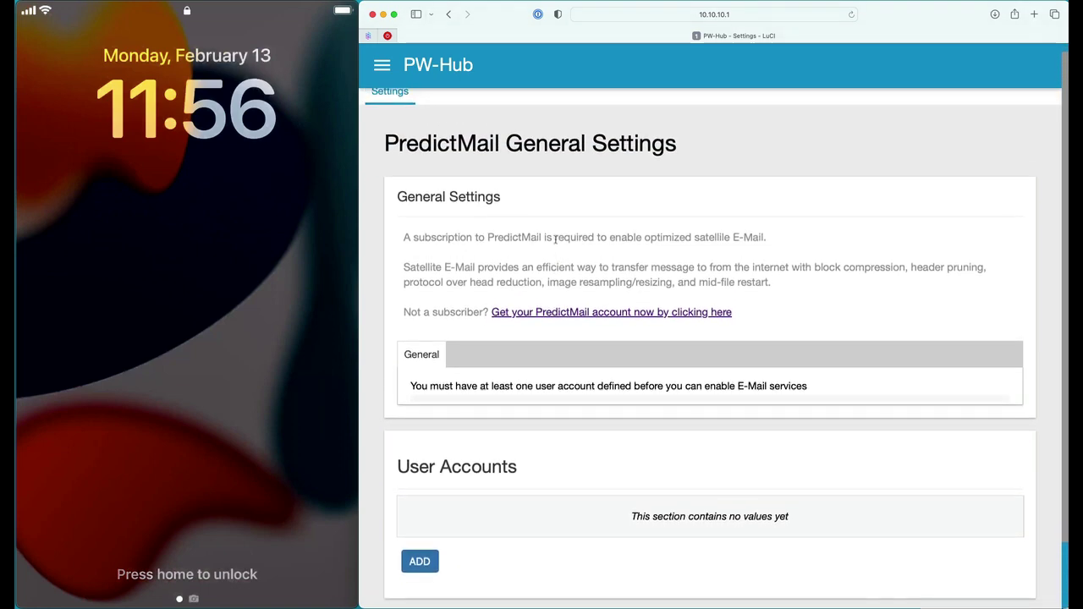
scroll(556, 240, down, 3)
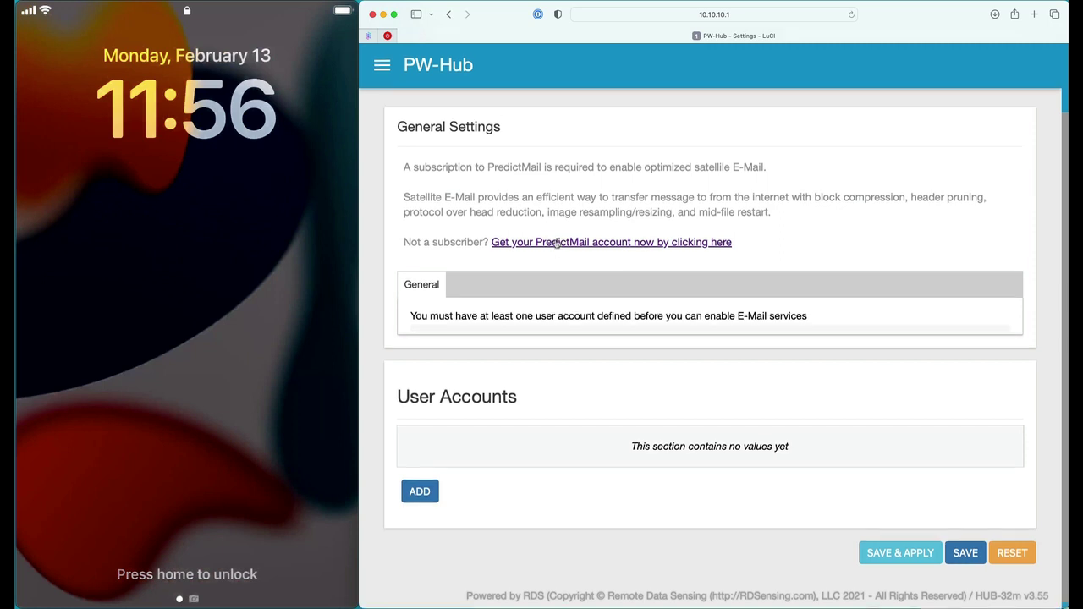
scroll(556, 243, up, 3)
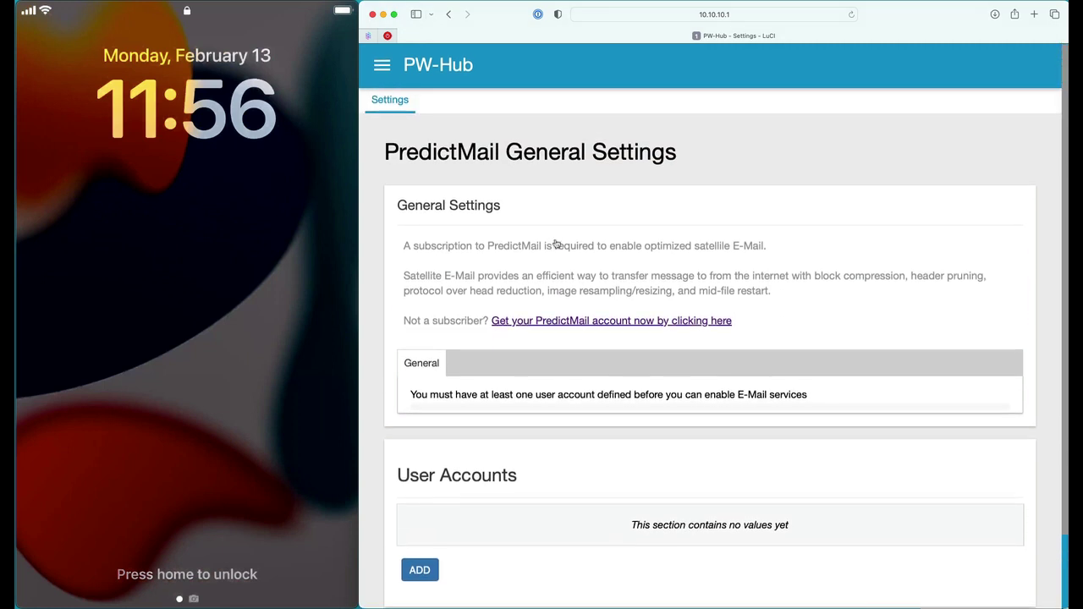
click(587, 323)
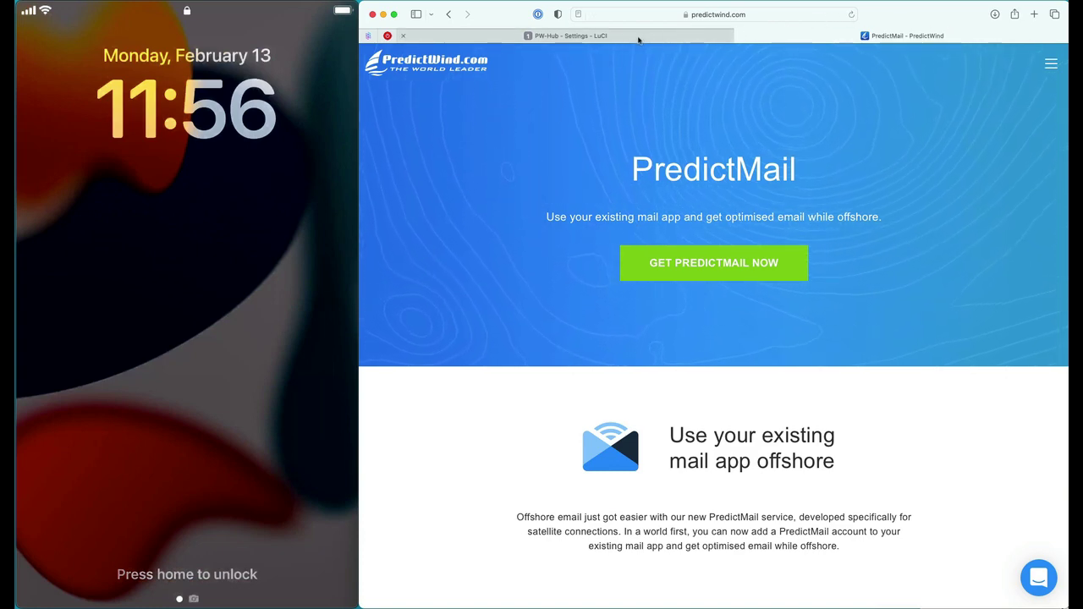
- Switch back to the 'PW-Hub - Settings - LuCI' tab showing PredictMail General Settings
mouse_move(639, 38)
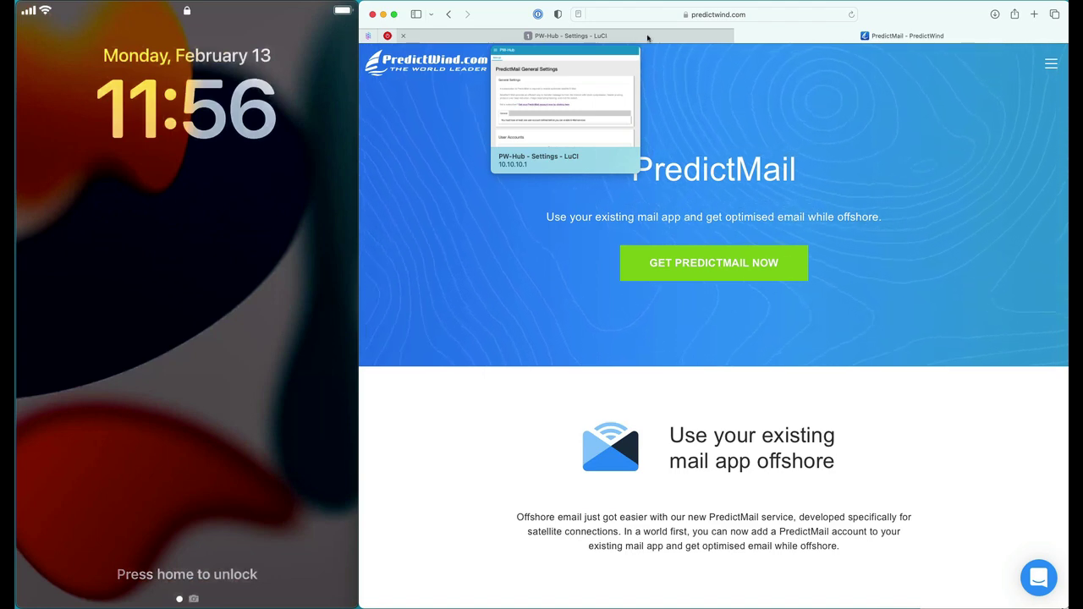
click(648, 37)
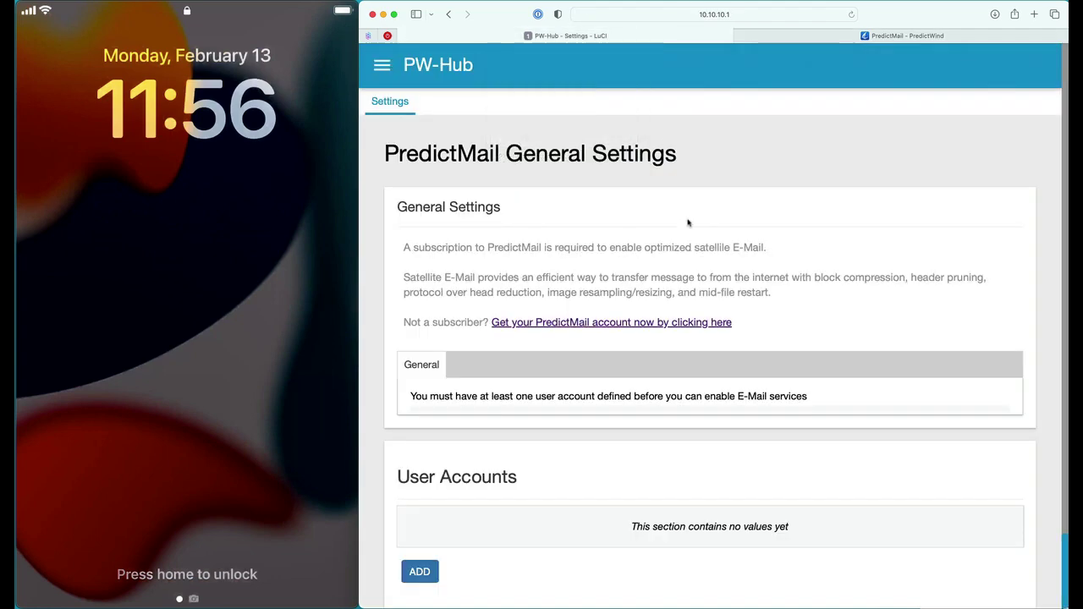
- Add a User Accounts entry and fill in the account's e-mail address and password
scroll(688, 223, down, 2)
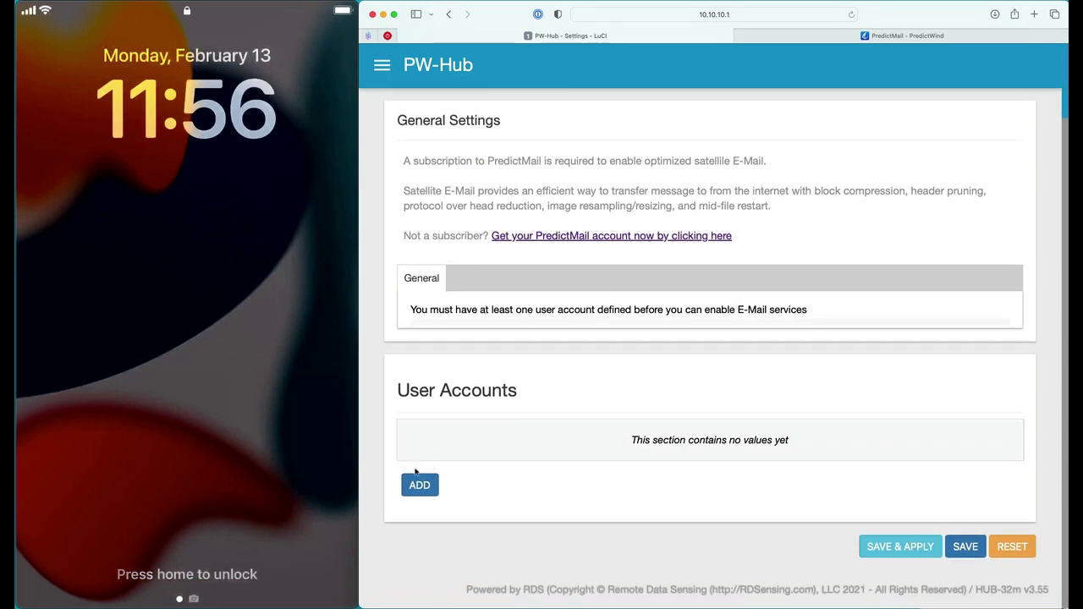
click(420, 485)
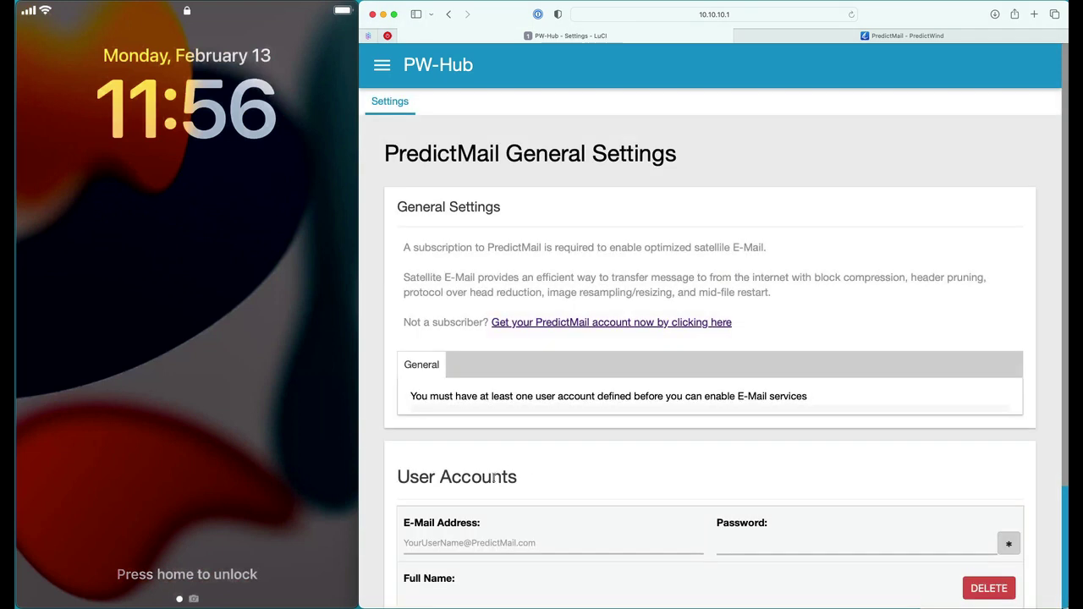
click(448, 543)
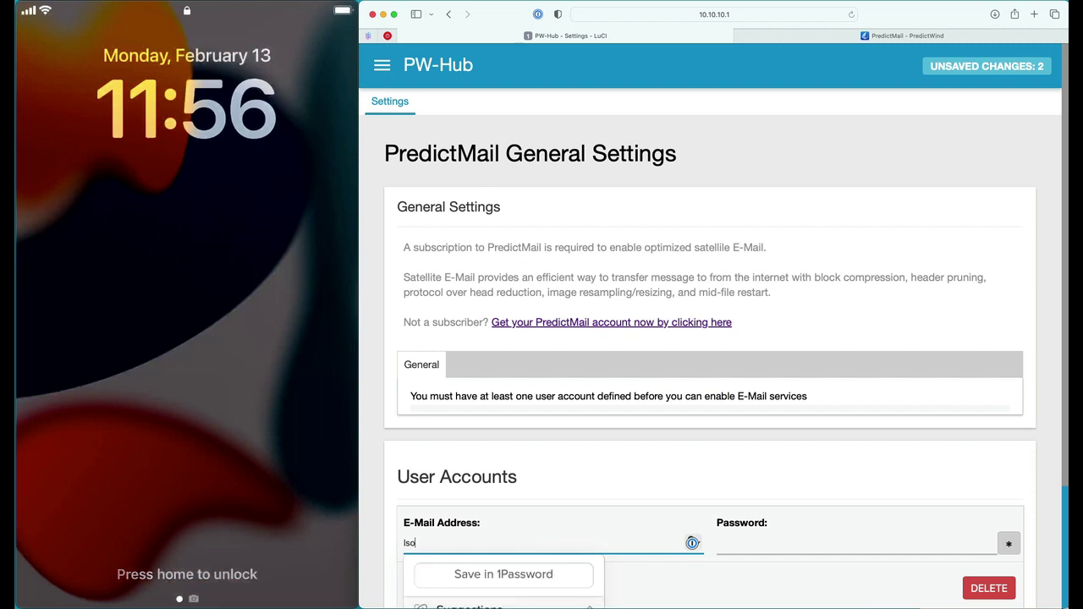
key(Tab)
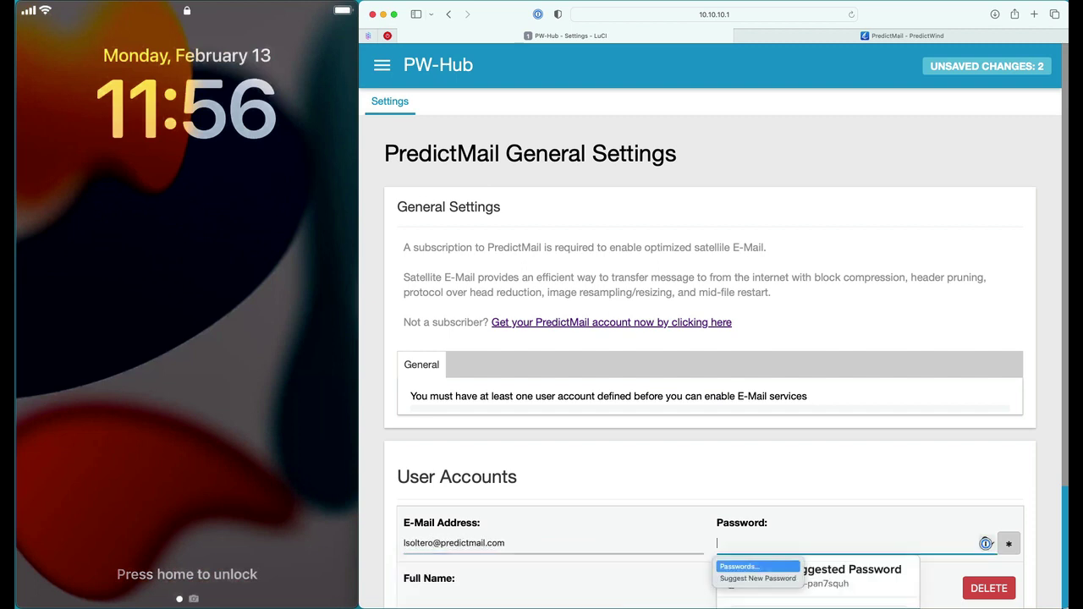
text(•••••••)
- Enter the account holder's full name, correcting a typo, and save & apply
scroll(415, 463, down, 3)
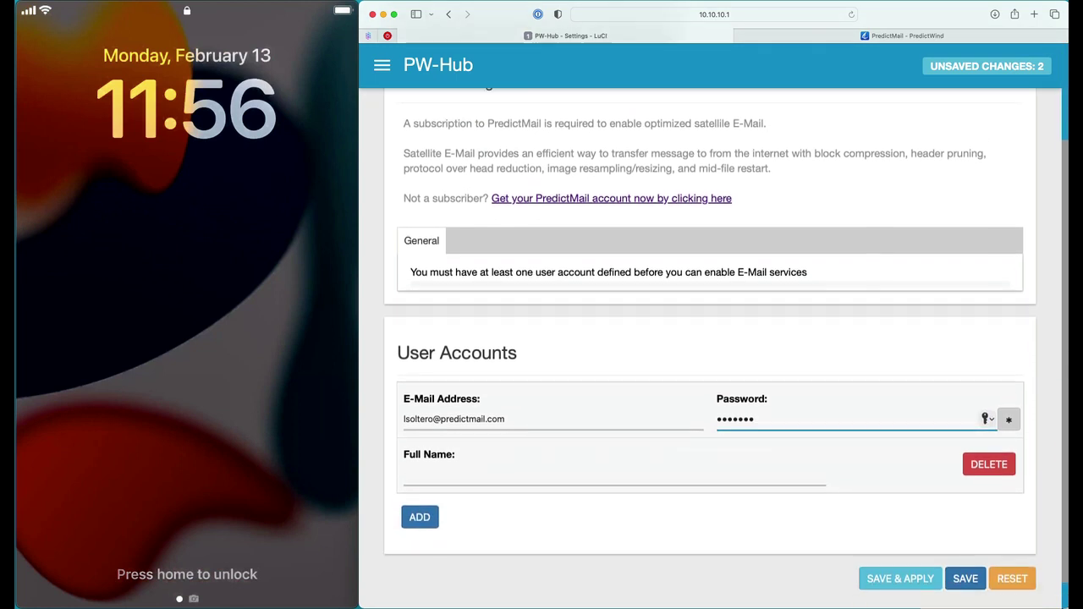
click(414, 462)
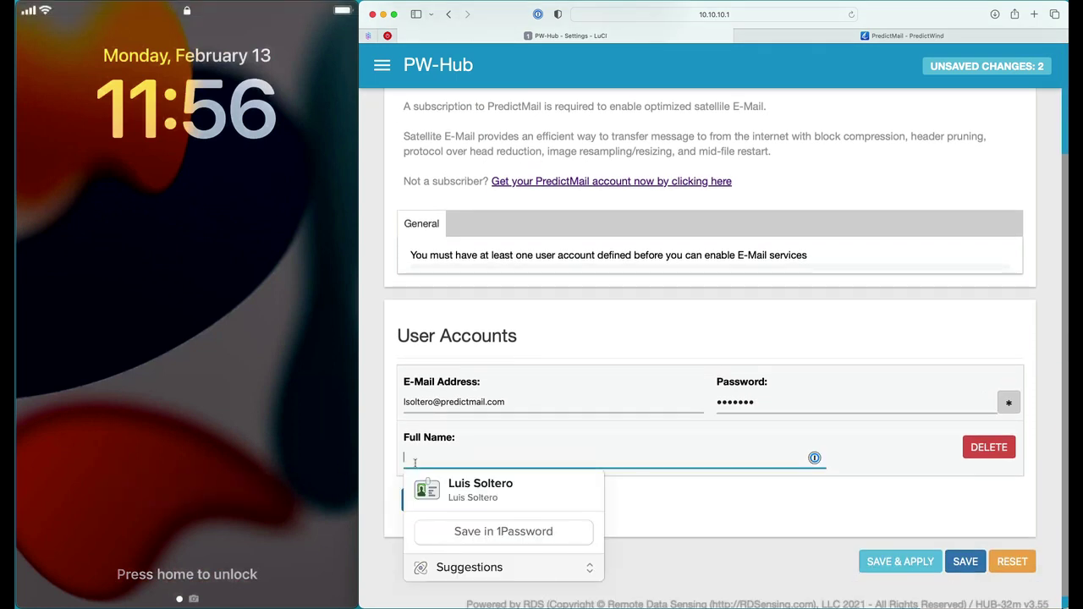
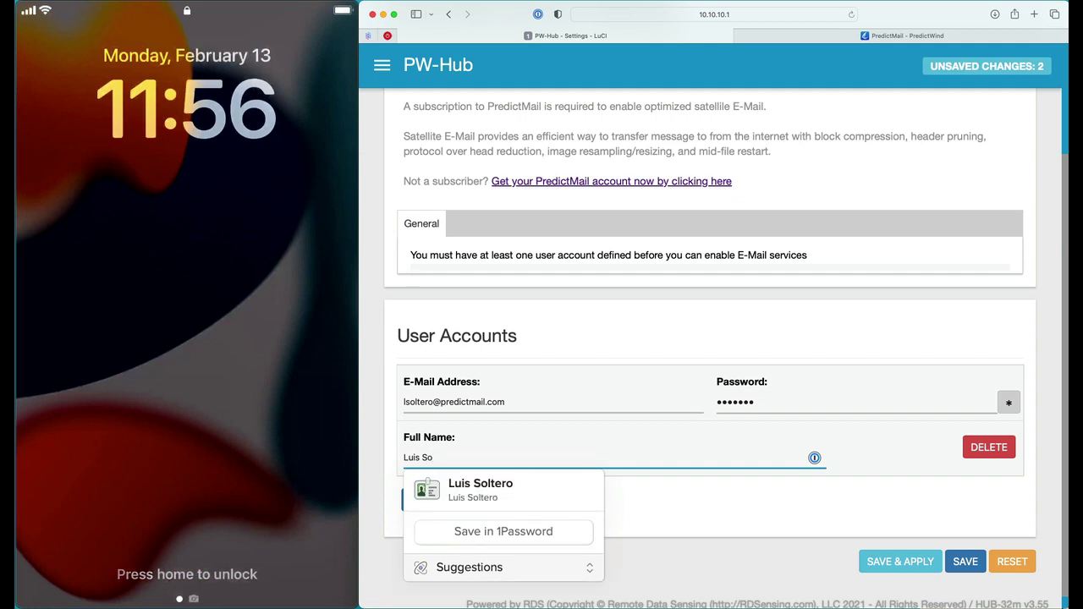
click(897, 564)
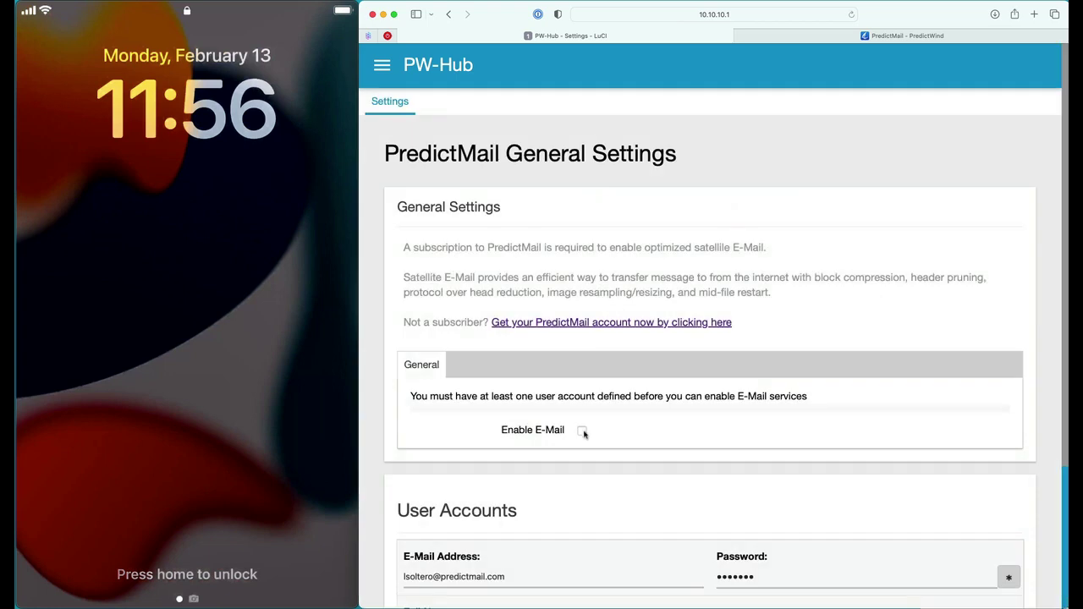
- Tick Enable E-Mail on the General tab and save & apply the change
click(581, 433)
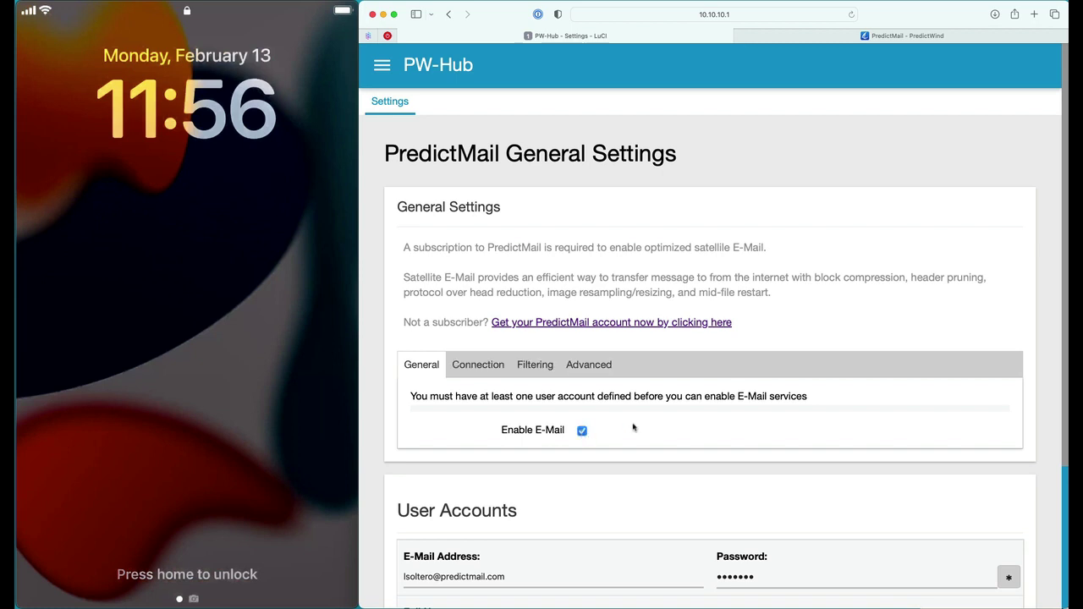
scroll(703, 414, down, 3)
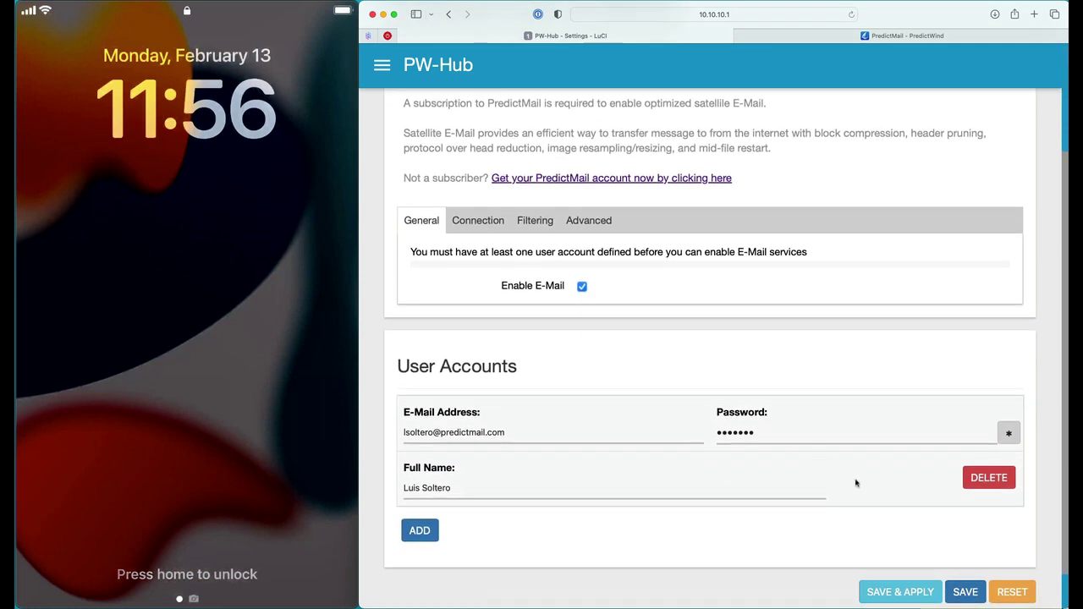
click(900, 591)
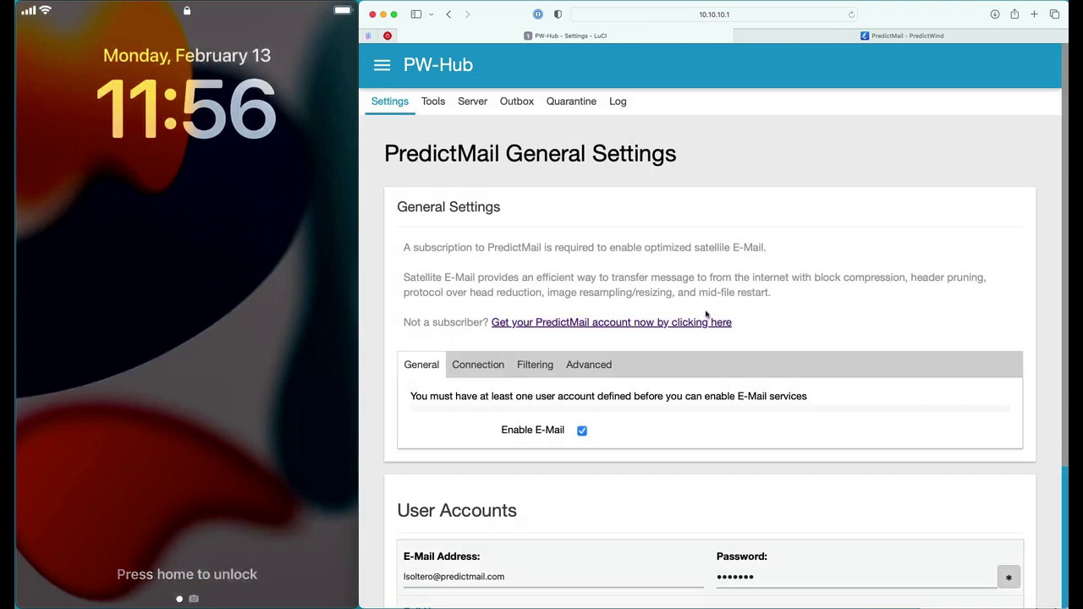
- Show the Connection settings and keep Transport as Internet/Network Connection(NET)
scroll(706, 315, down, 1)
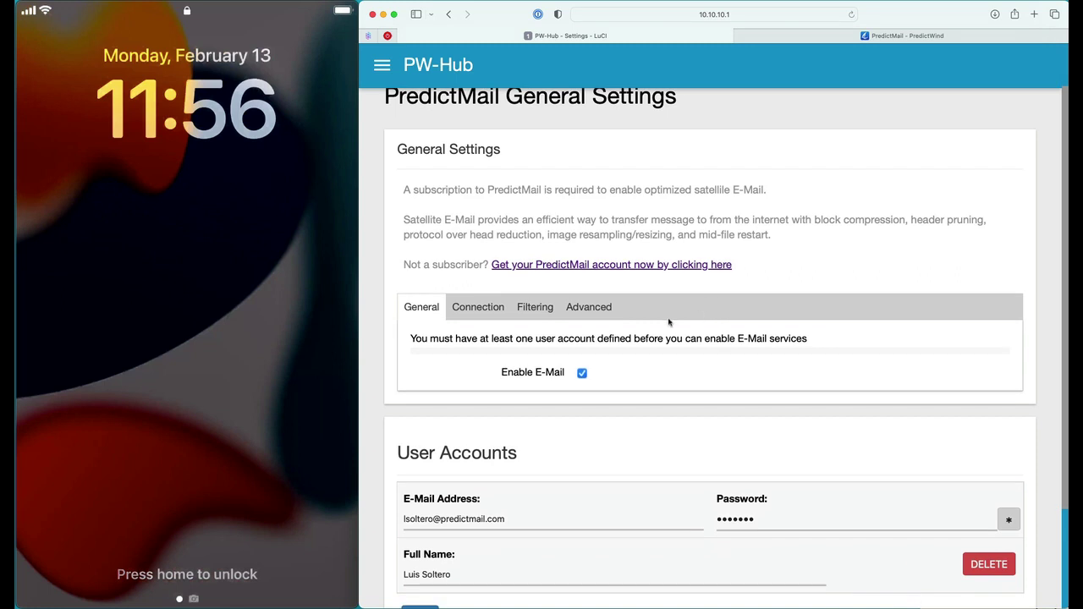
scroll(669, 320, up, 1)
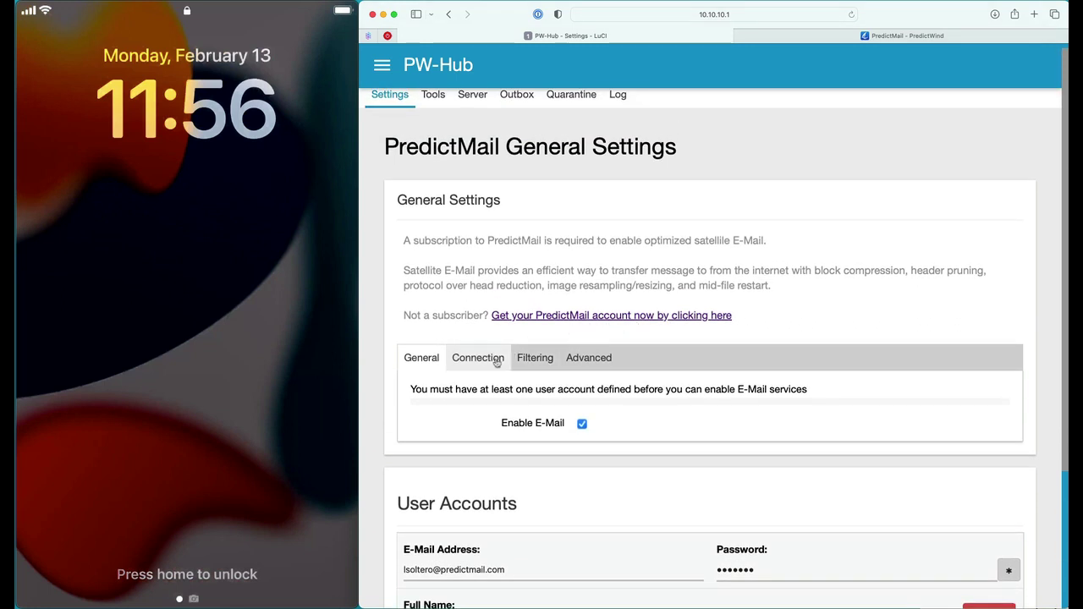
click(493, 364)
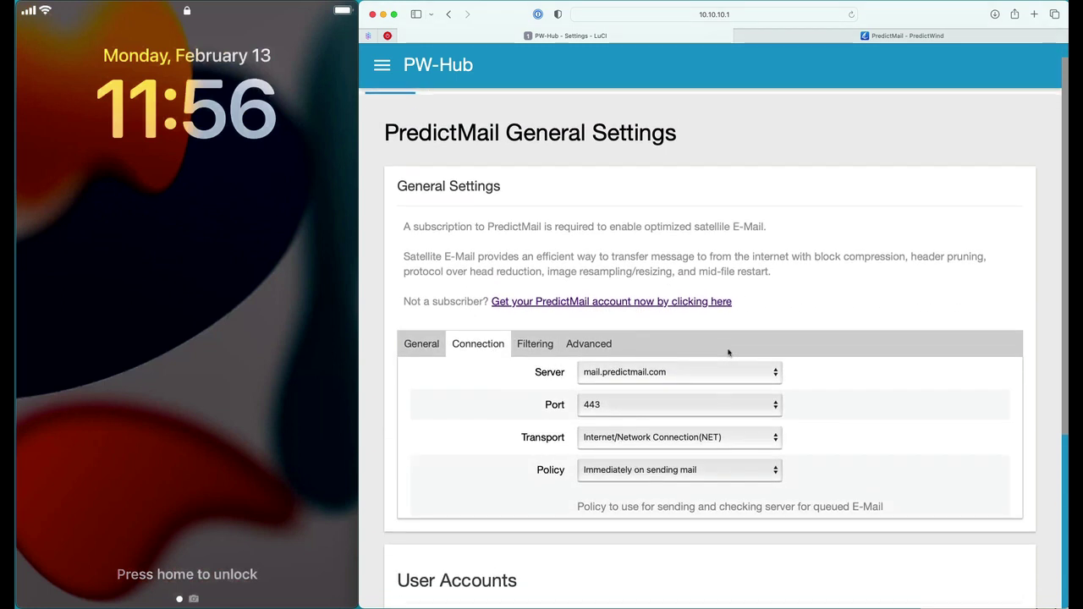
scroll(728, 352, down, 2)
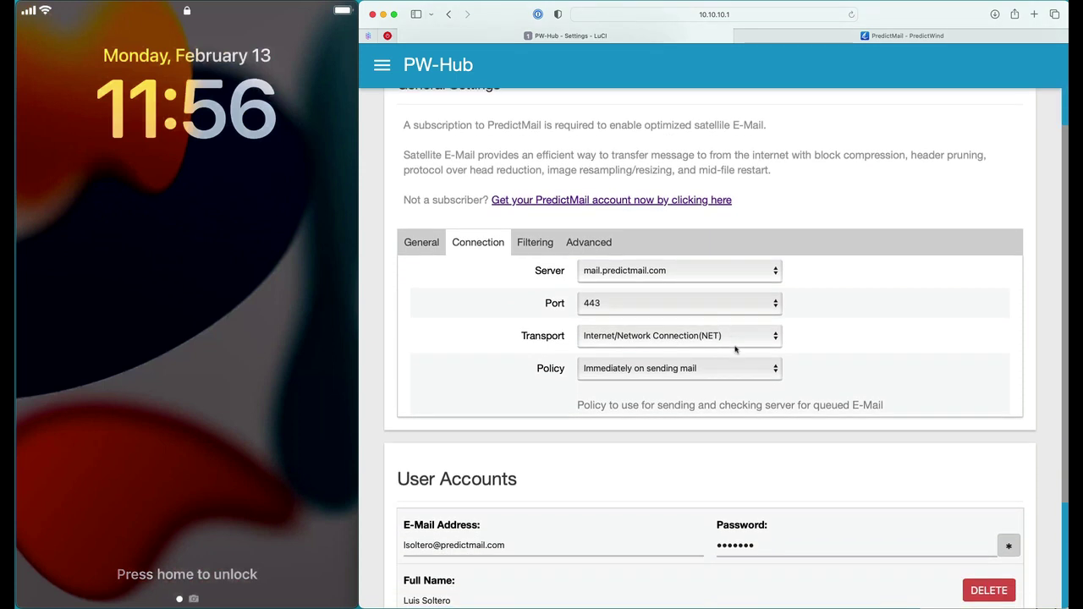
click(664, 336)
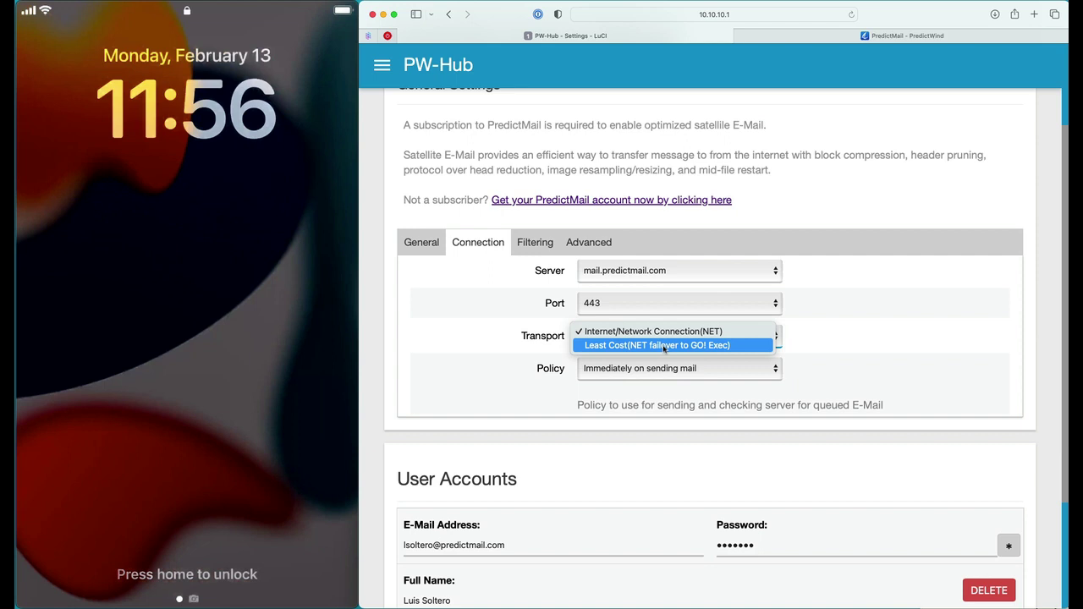
click(526, 319)
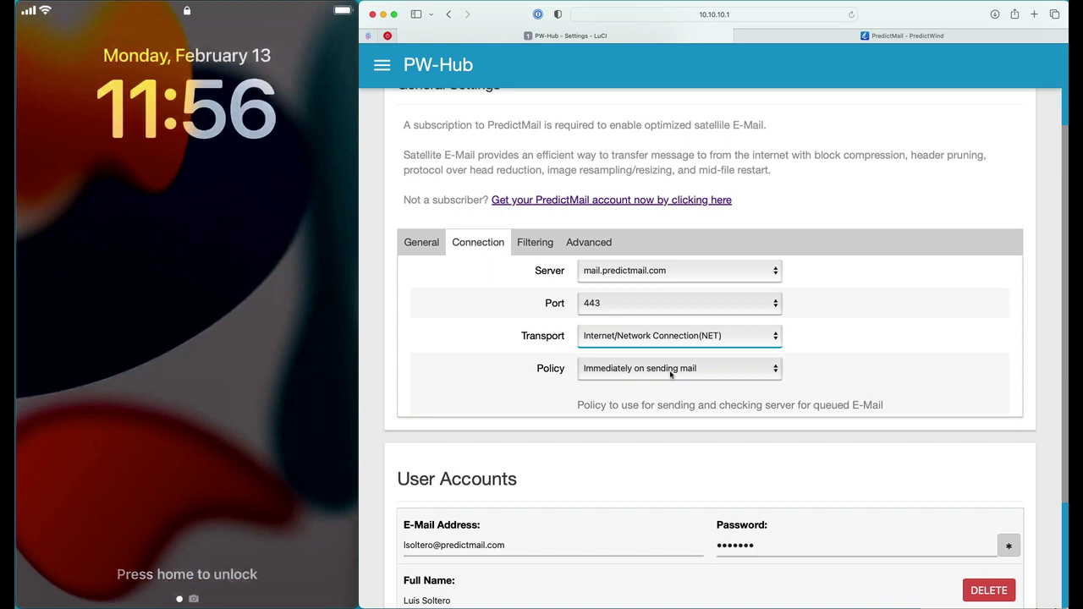
click(671, 373)
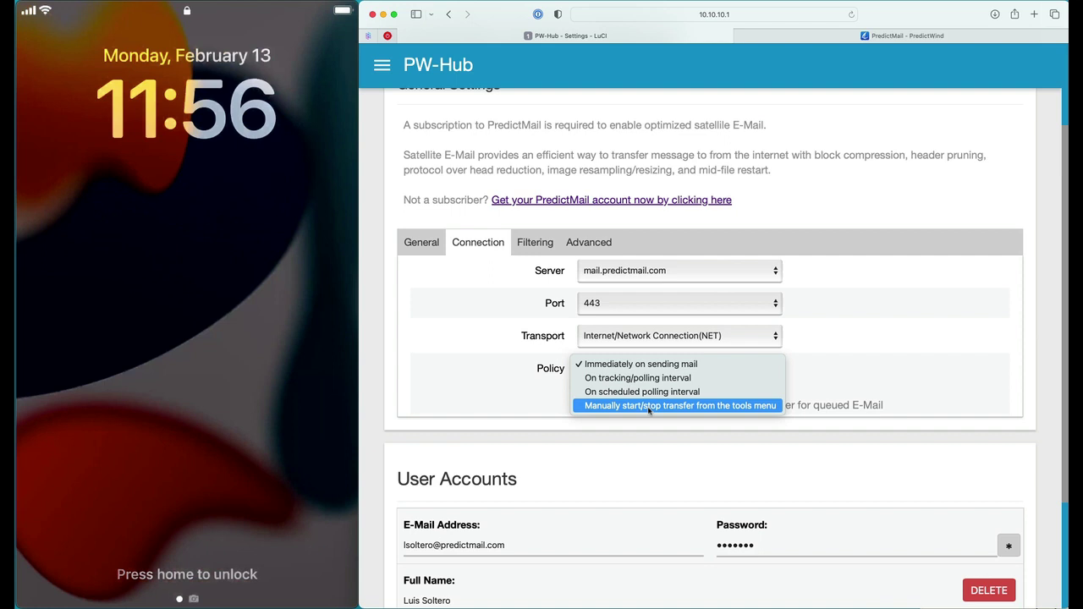
click(527, 391)
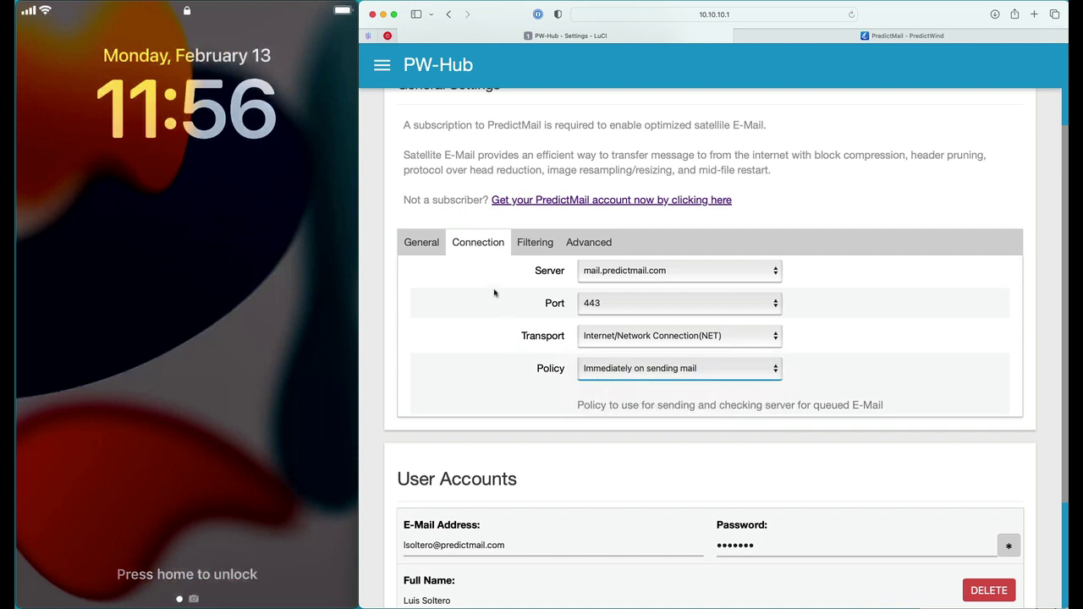
scroll(495, 296, up, 3)
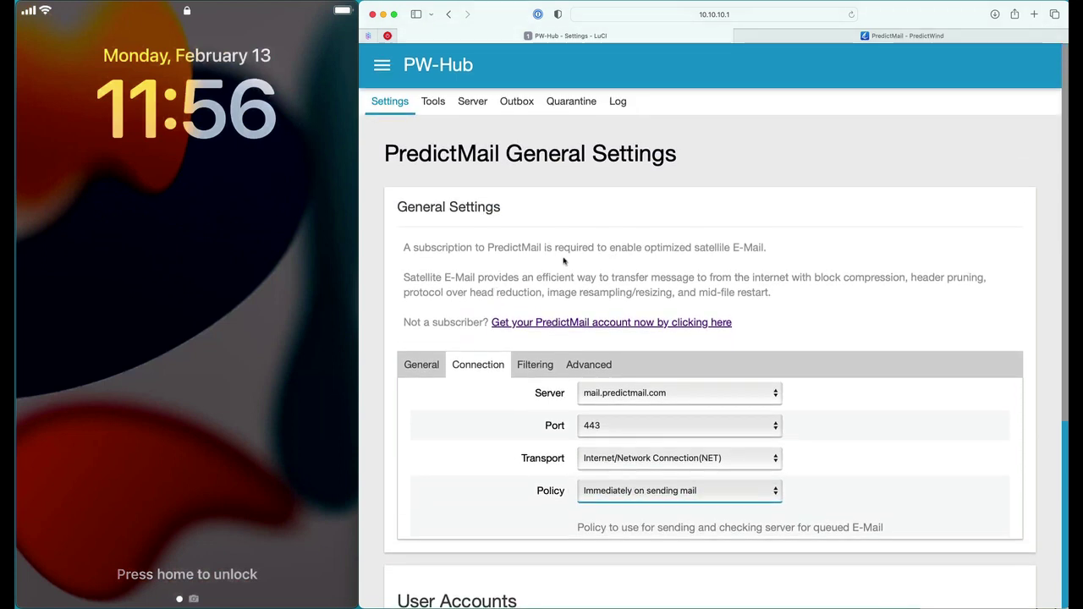
scroll(564, 261, down, 1)
scroll(563, 262, up, 1)
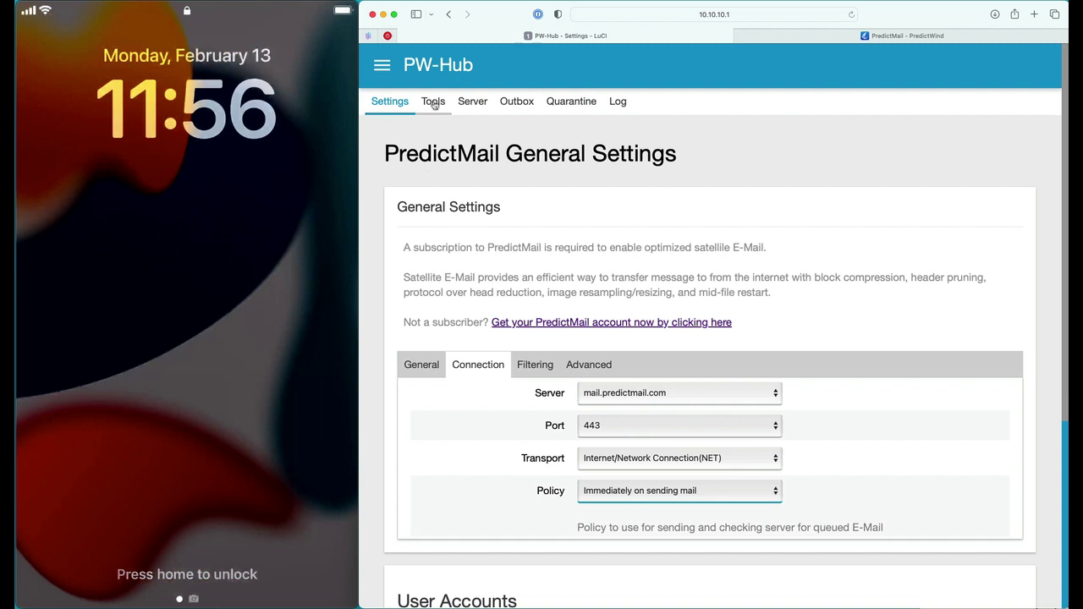
- On the Tools page, start a test mail session with the Session panel's CONNECT button
click(433, 103)
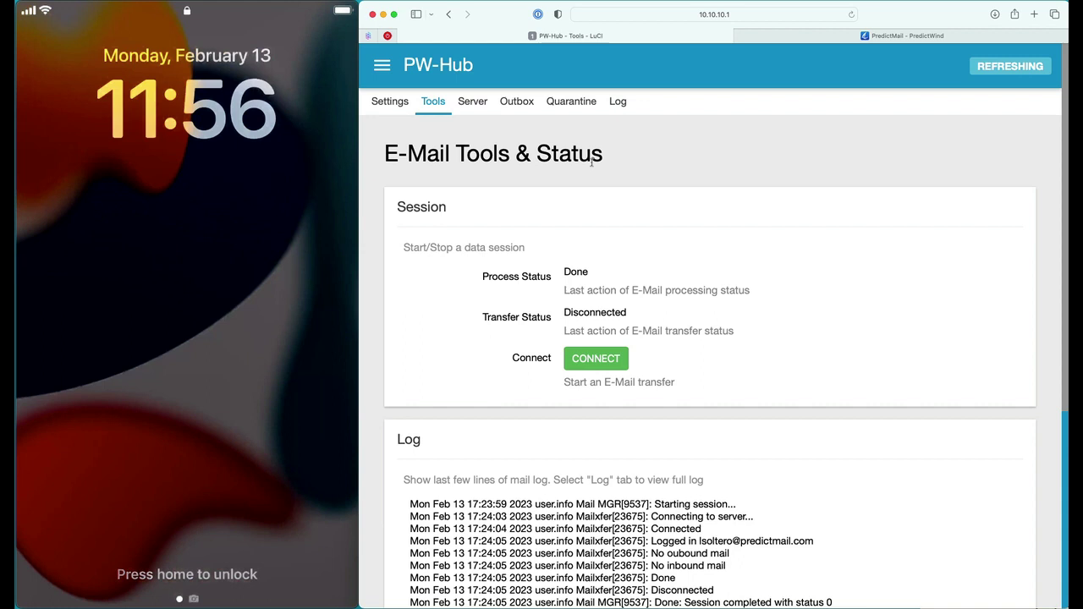
scroll(674, 239, down, 2)
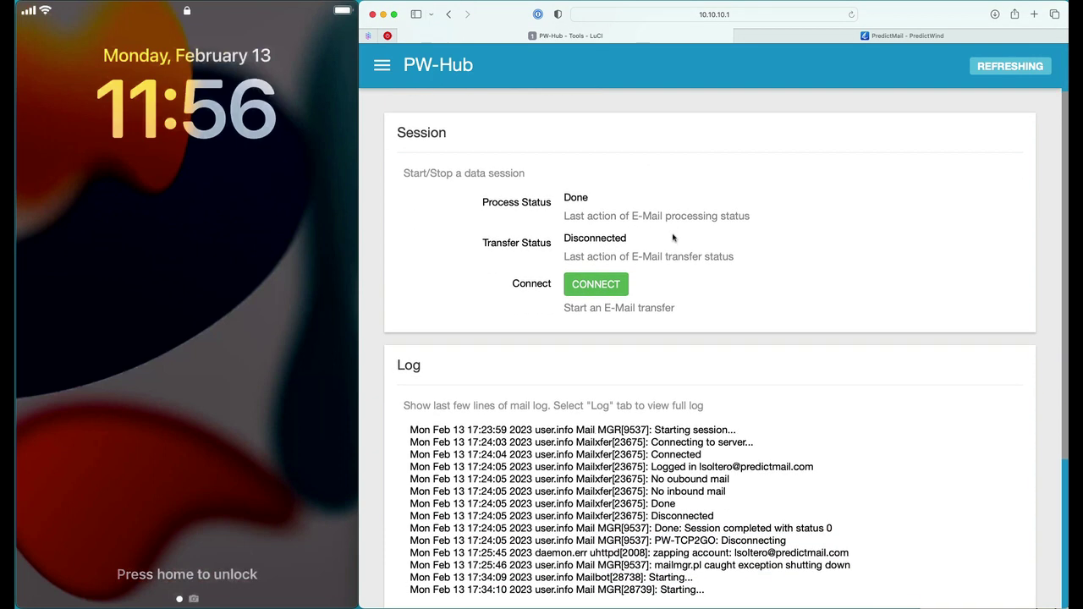
scroll(674, 238, down, 1)
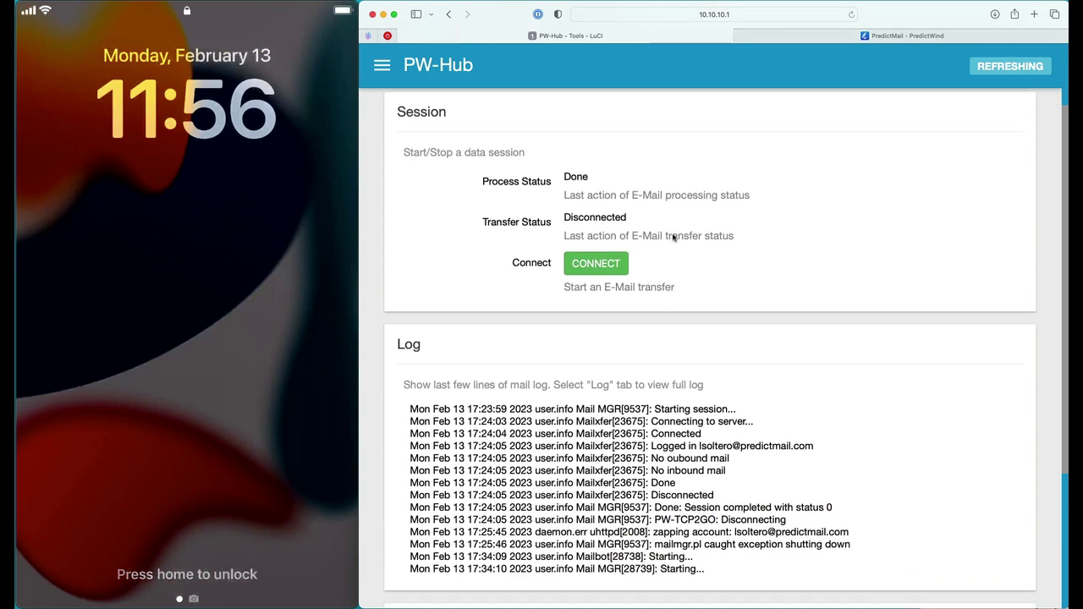
click(605, 264)
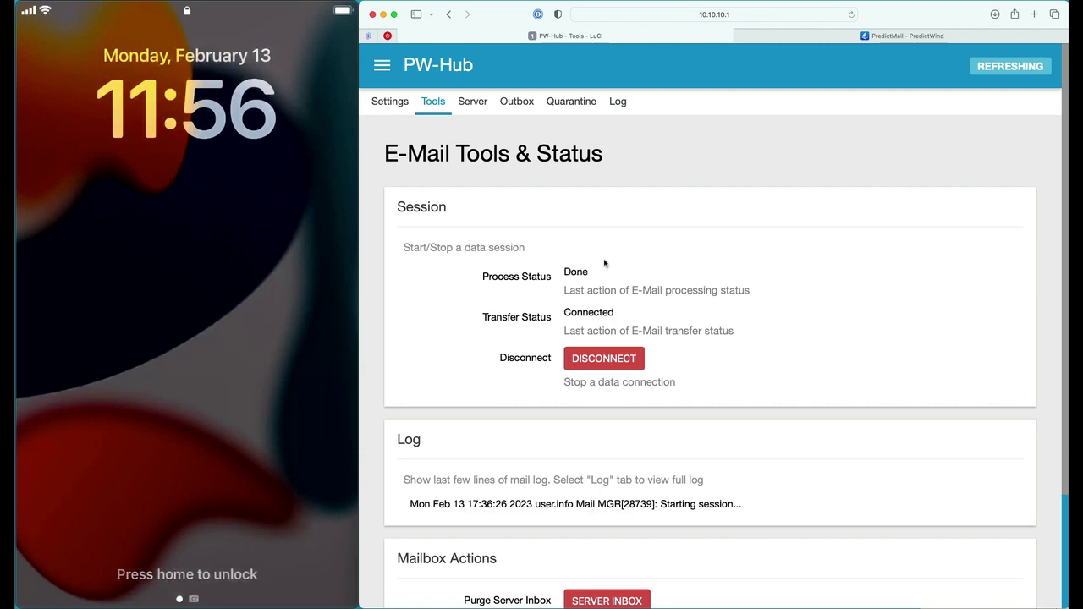
- Check the log's Logged in line and confirm the session completed with status 0
scroll(652, 319, down, 4)
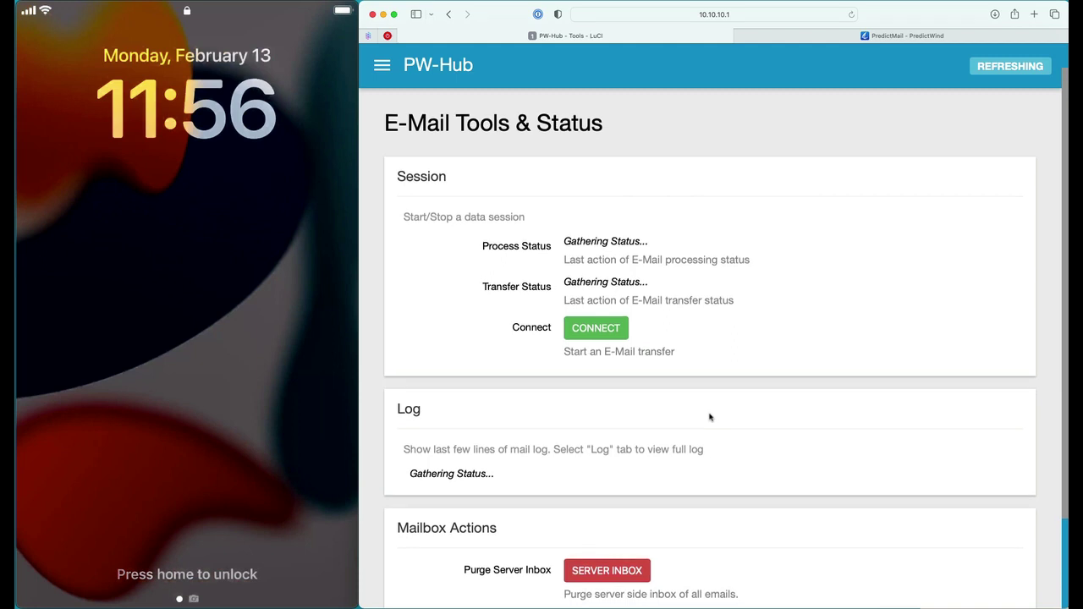
scroll(710, 417, down, 1)
scroll(710, 416, down, 2)
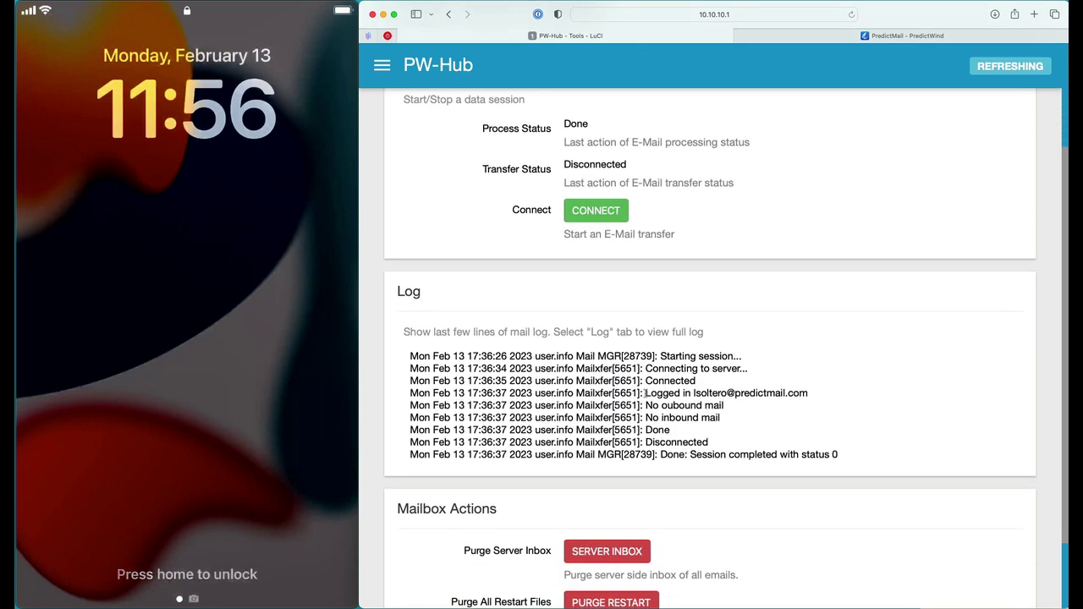
drag(645, 392, 805, 394)
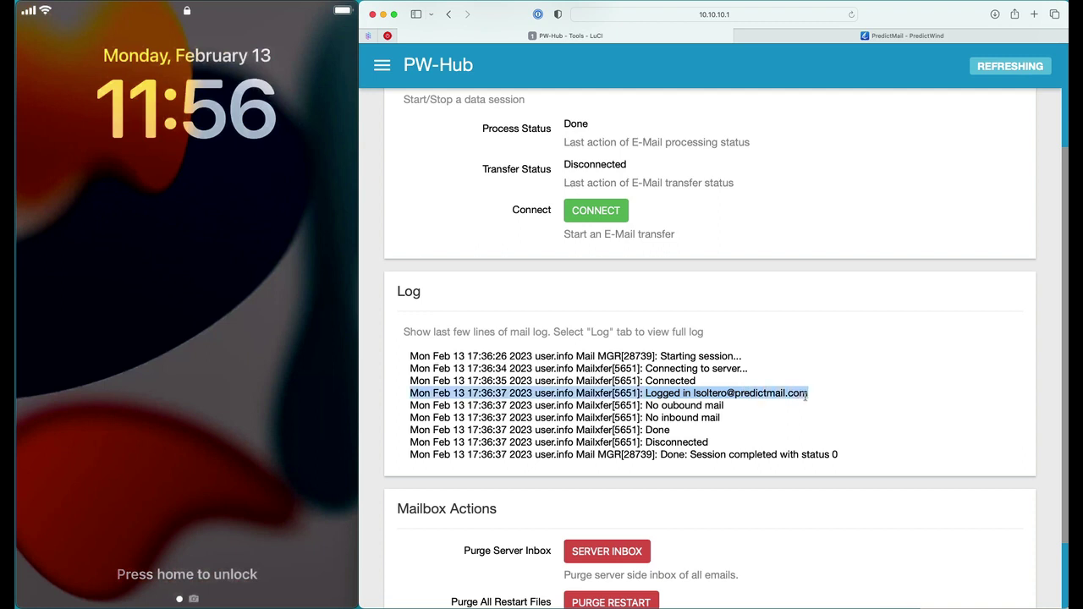
click(761, 420)
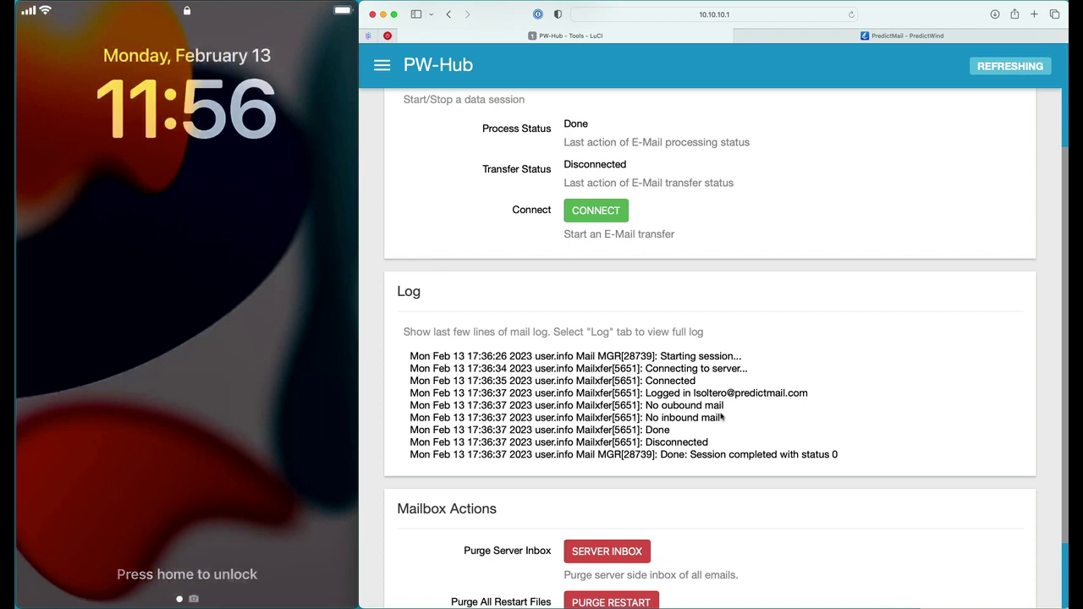
scroll(722, 418, up, 4)
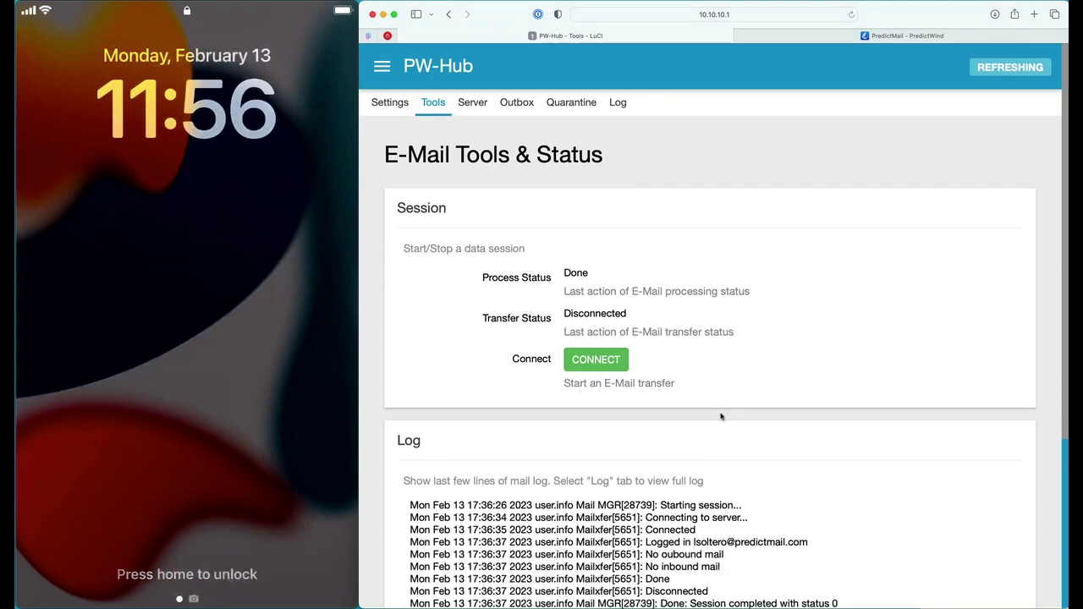
scroll(721, 416, down, 3)
scroll(721, 417, up, 3)
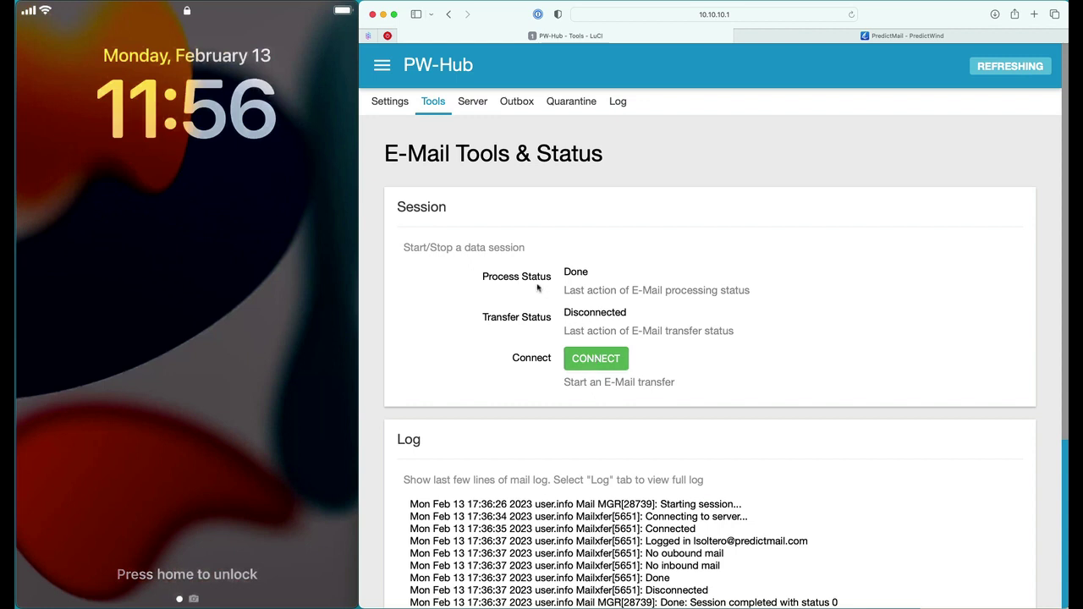
mouse_move(218, 270)
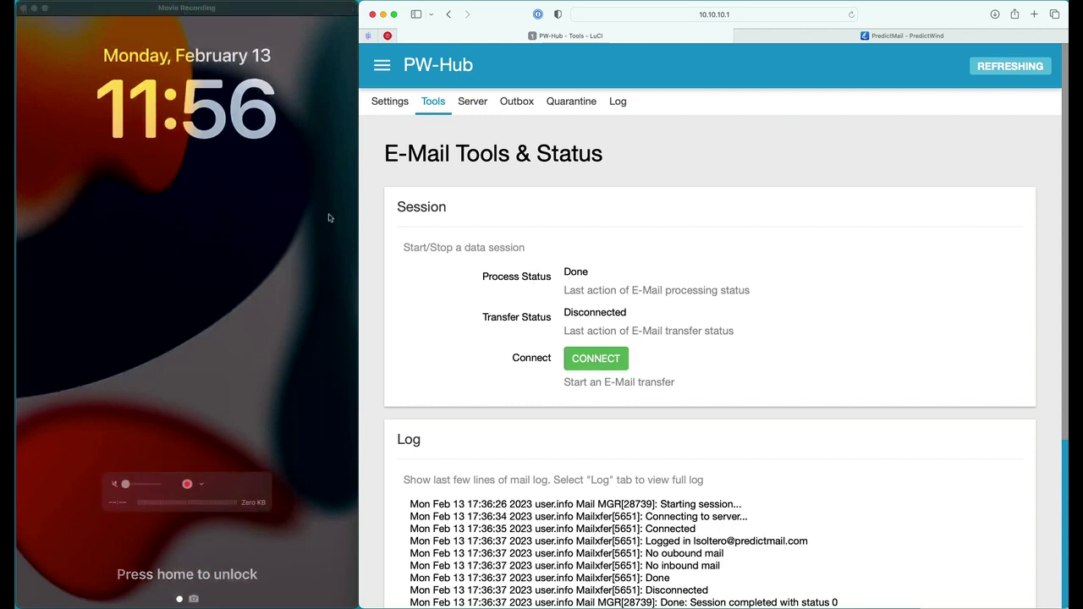